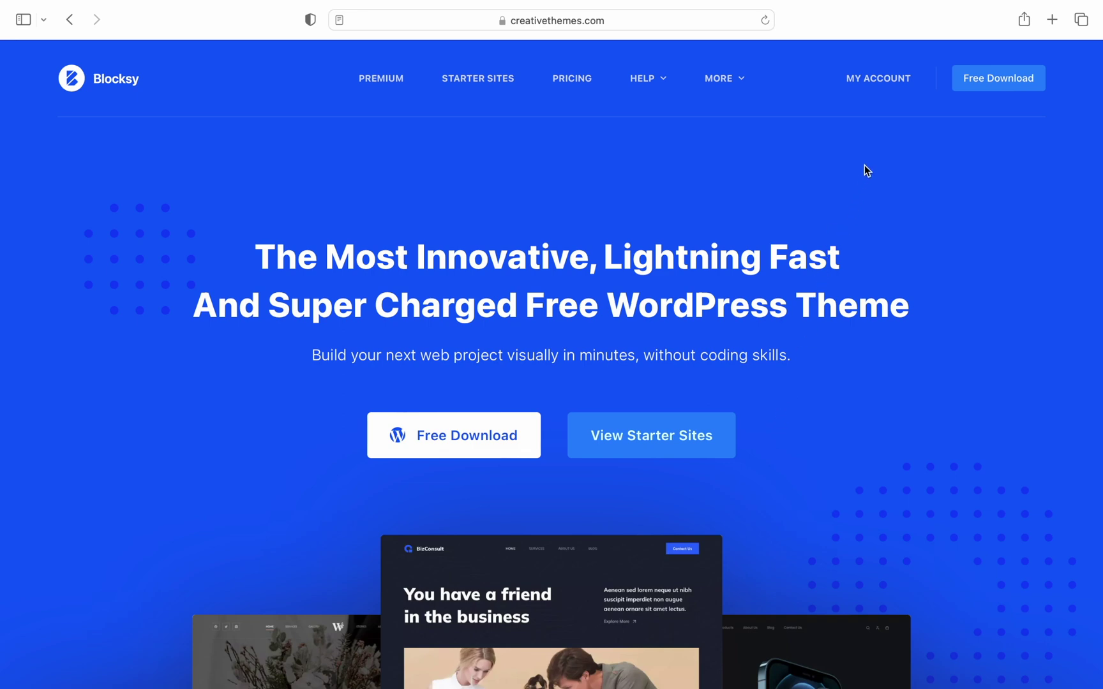
Go to the customer account sign-in page from the Creative Themes site's MY ACCOUNT link
click(879, 96)
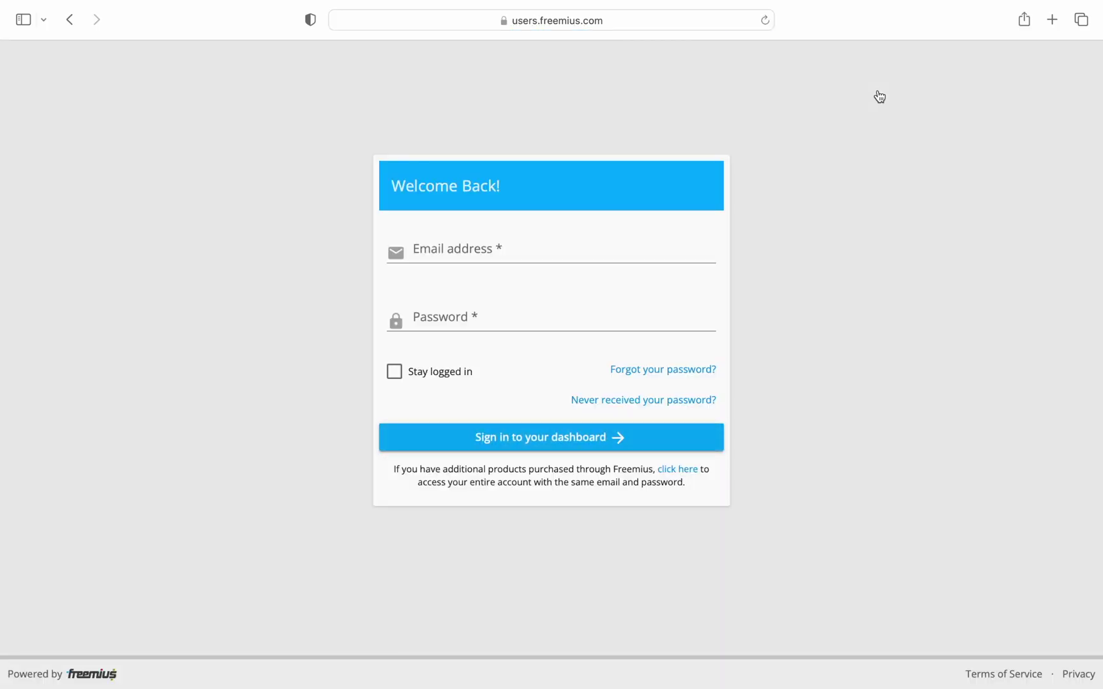
Sign in to the Freemius dashboard with the account e-mail and password
click(680, 242)
key(Tab)
text(•••••••••••)
click(677, 437)
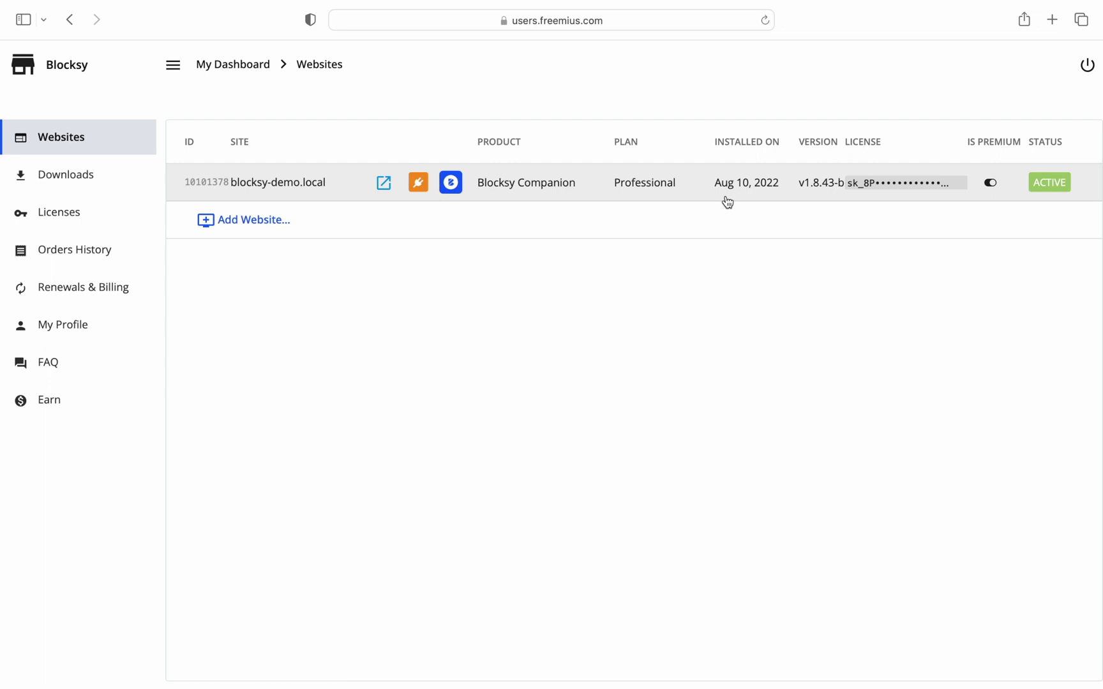
Review blocksy-demo.local's details, leaving it Active, then download Blocksy Companion v1.8.45 from Downloads
click(296, 182)
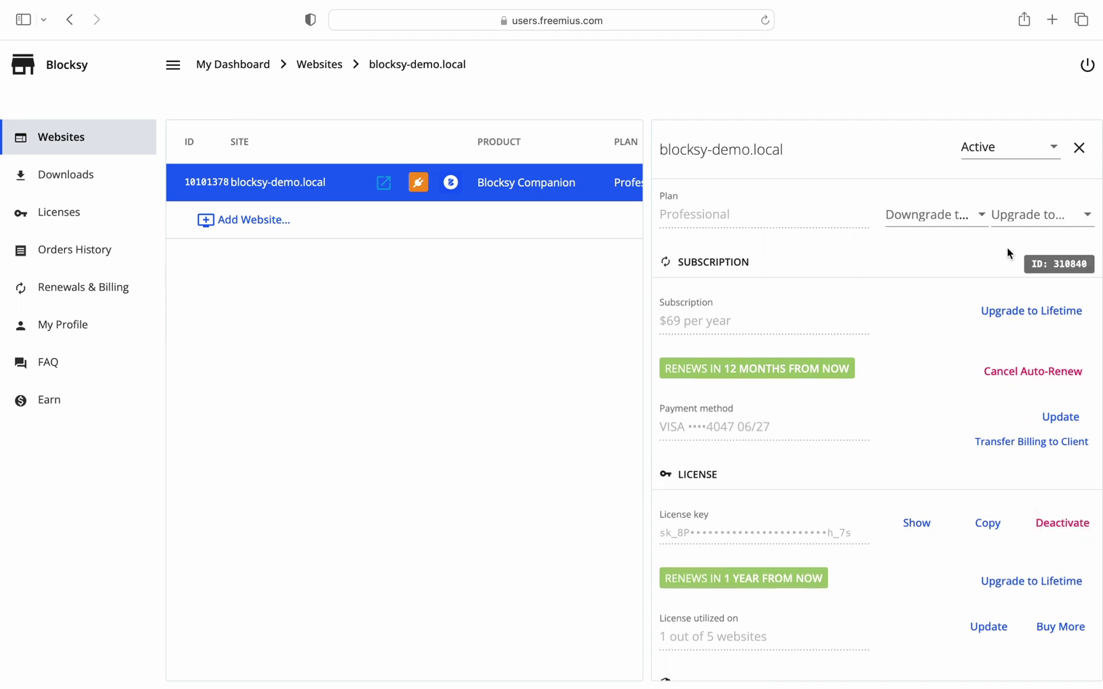
click(998, 159)
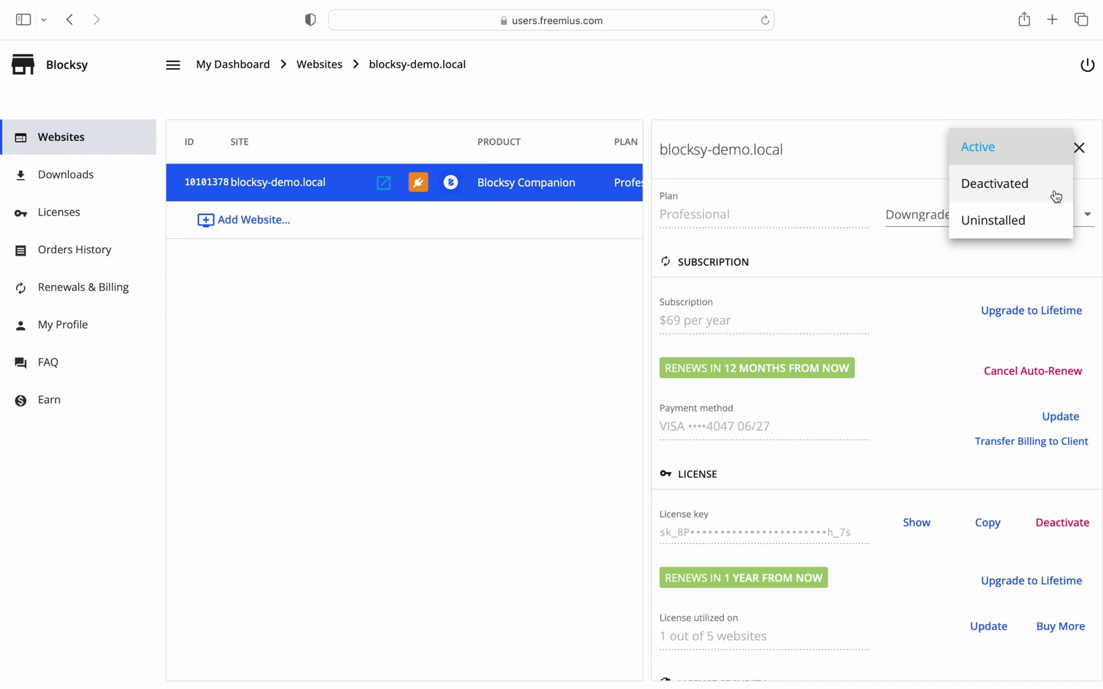
click(924, 161)
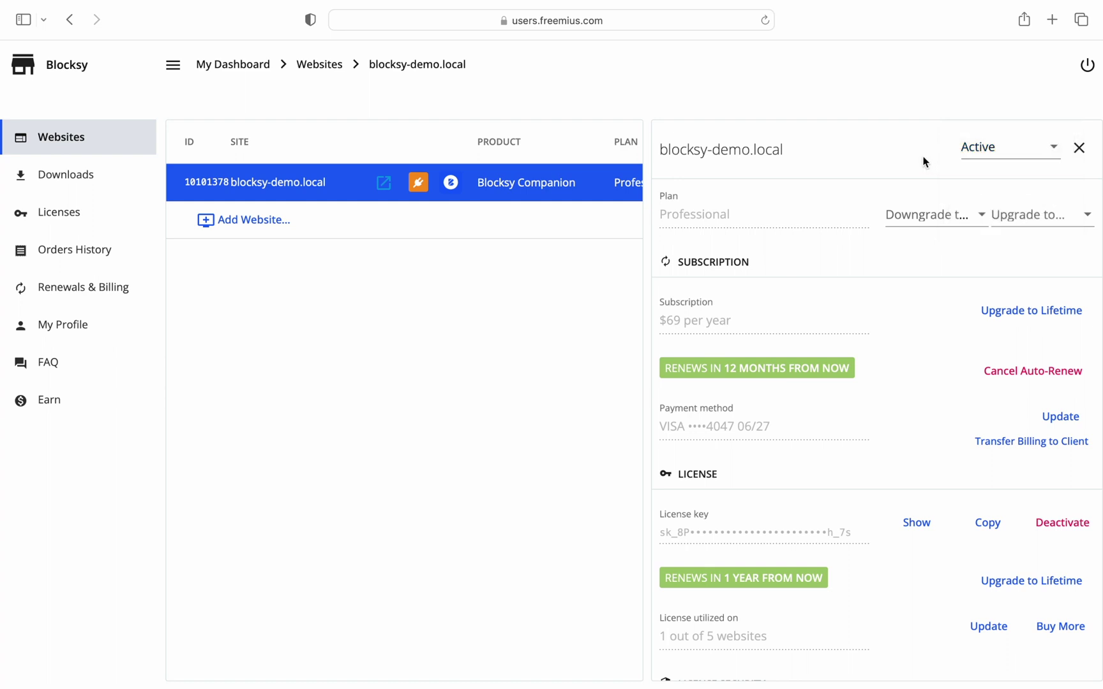
scroll(910, 339, down, 5)
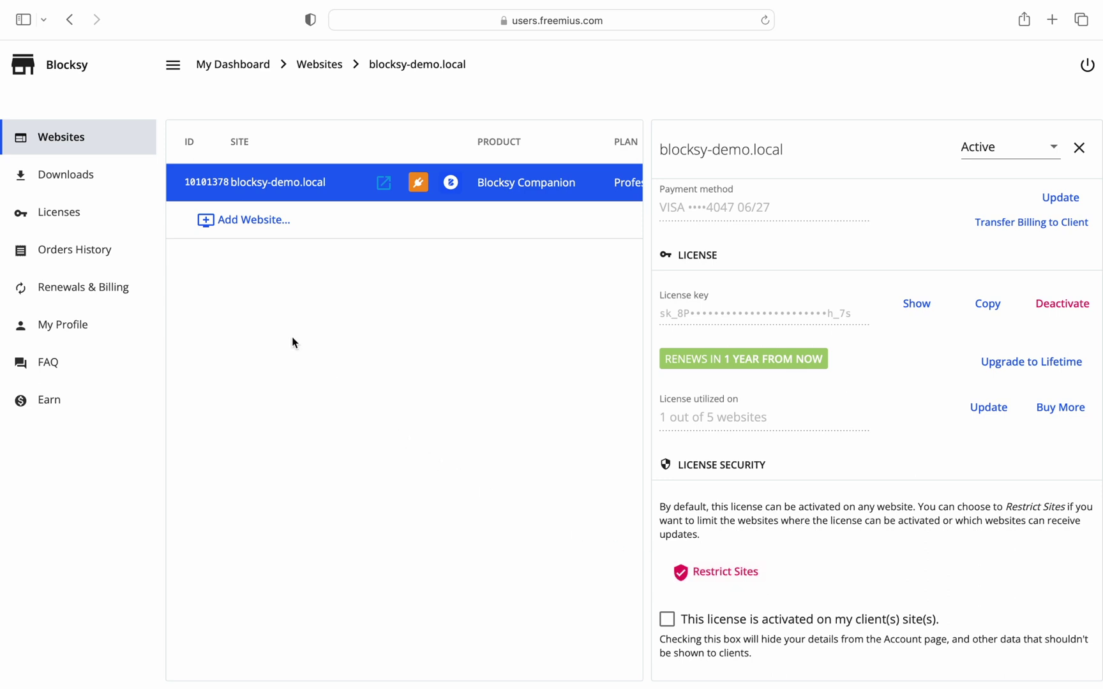
click(128, 186)
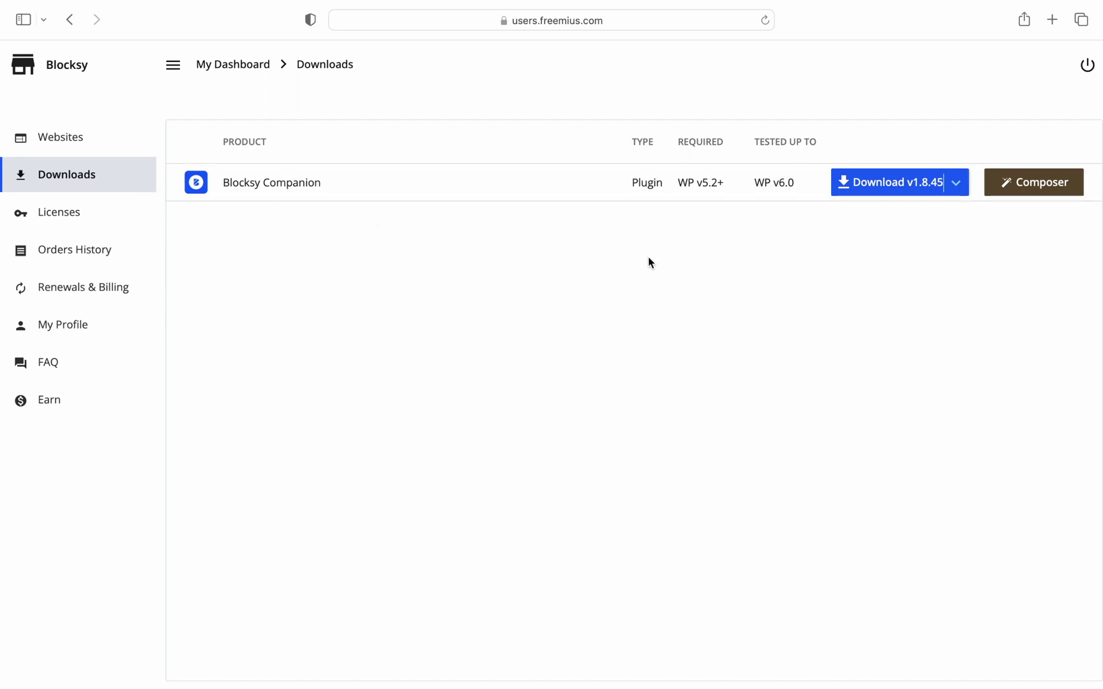
click(892, 185)
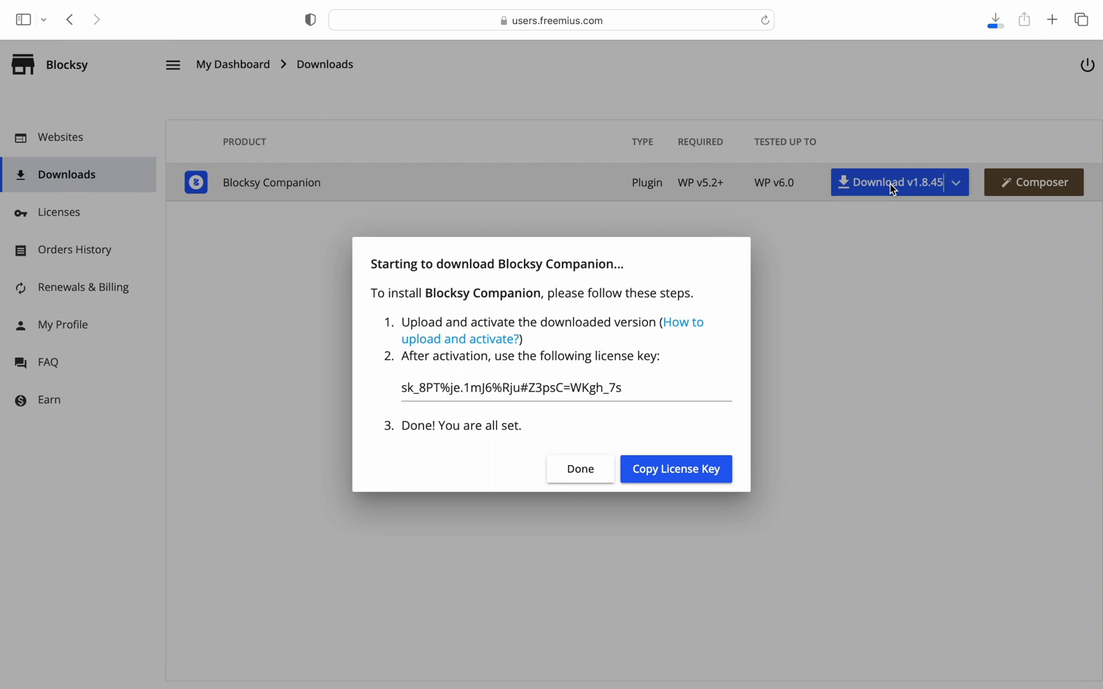
Dismiss the download instructions and go to the Licenses list
click(603, 466)
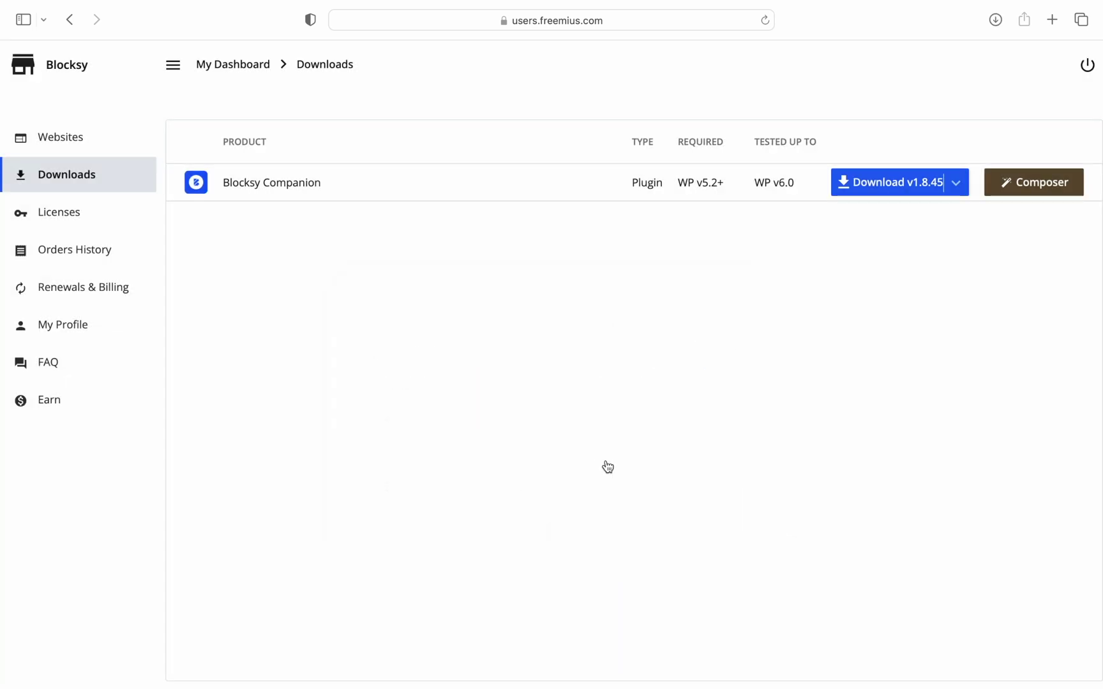
click(132, 225)
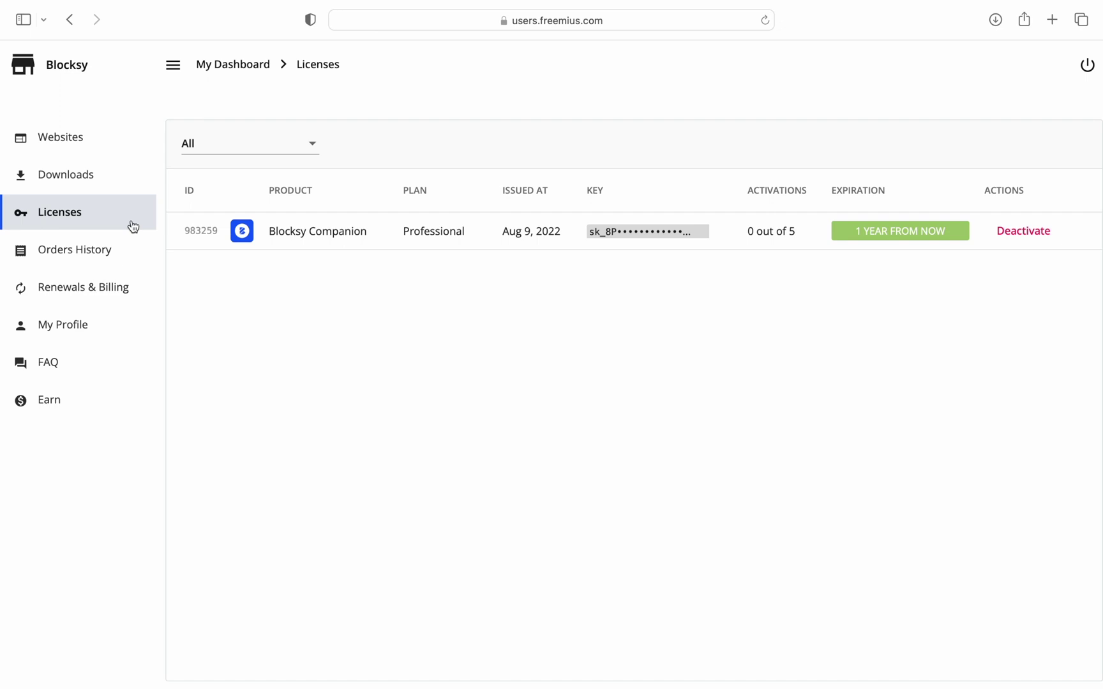
Open the Blocksy Companion Annual Professional license, check upgrade options without upgrading, and copy its key
click(288, 238)
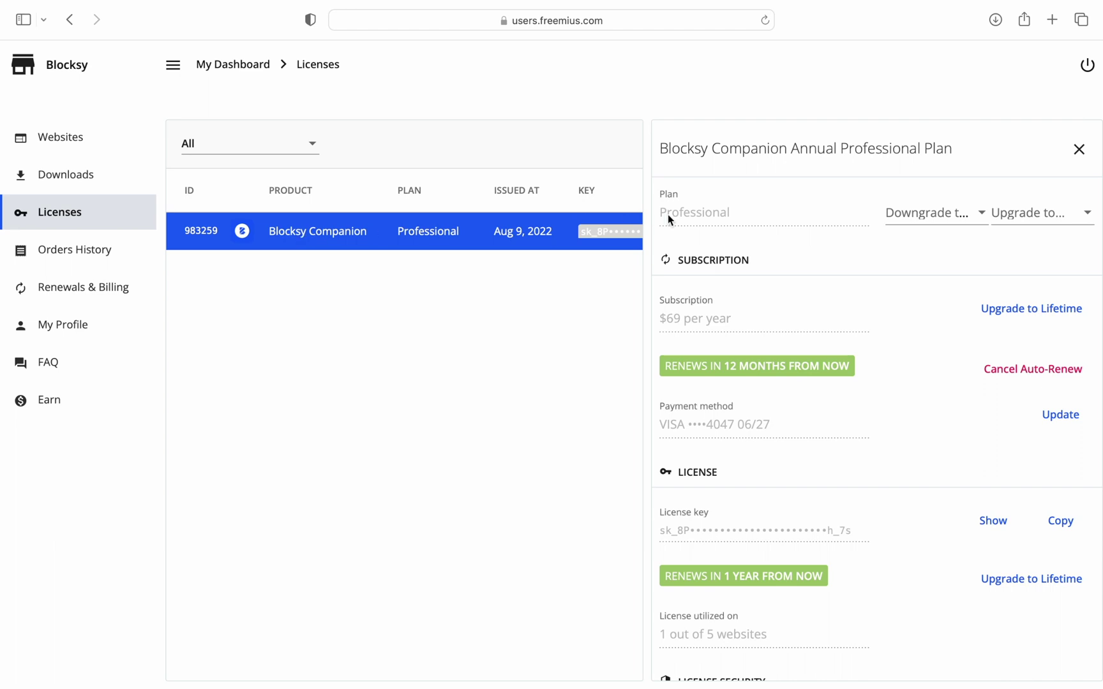
click(1021, 221)
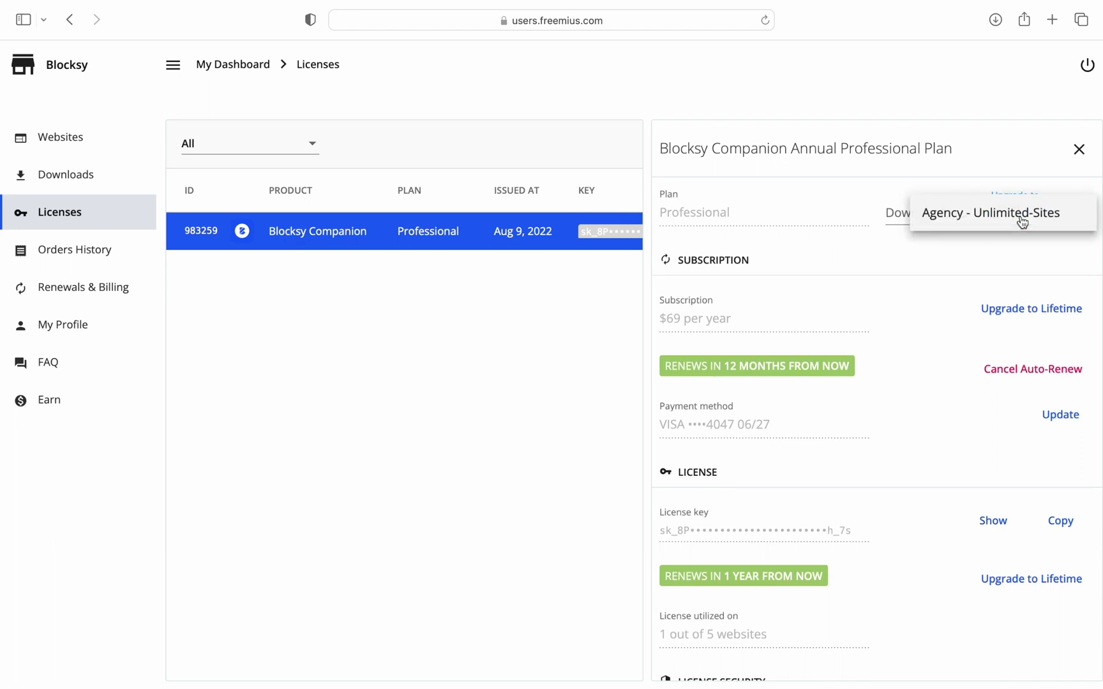
click(1031, 252)
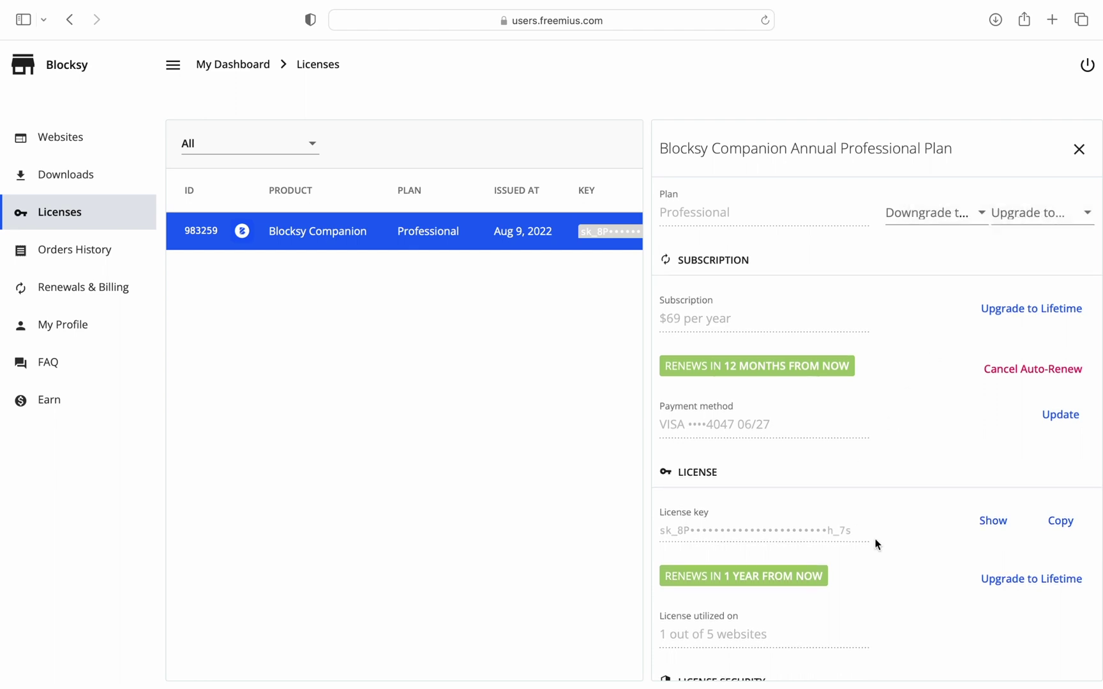
click(1048, 524)
scroll(828, 649, down, 6)
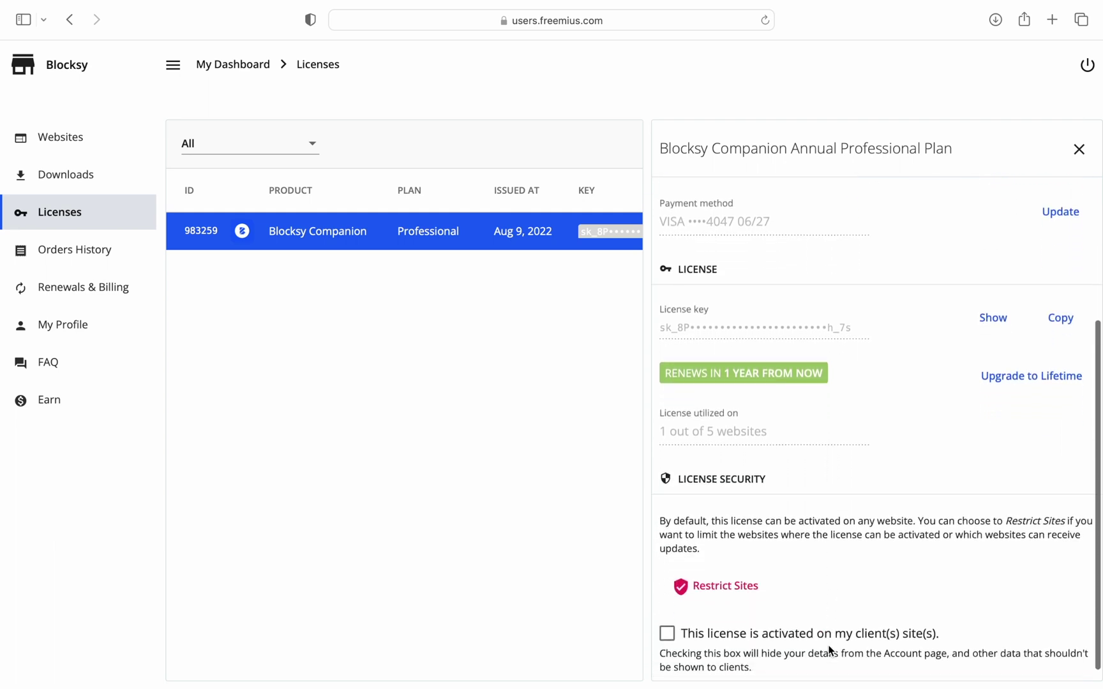
Mark the license as activated on client sites, leaving site restrictions empty, and acknowledge the notice
click(757, 598)
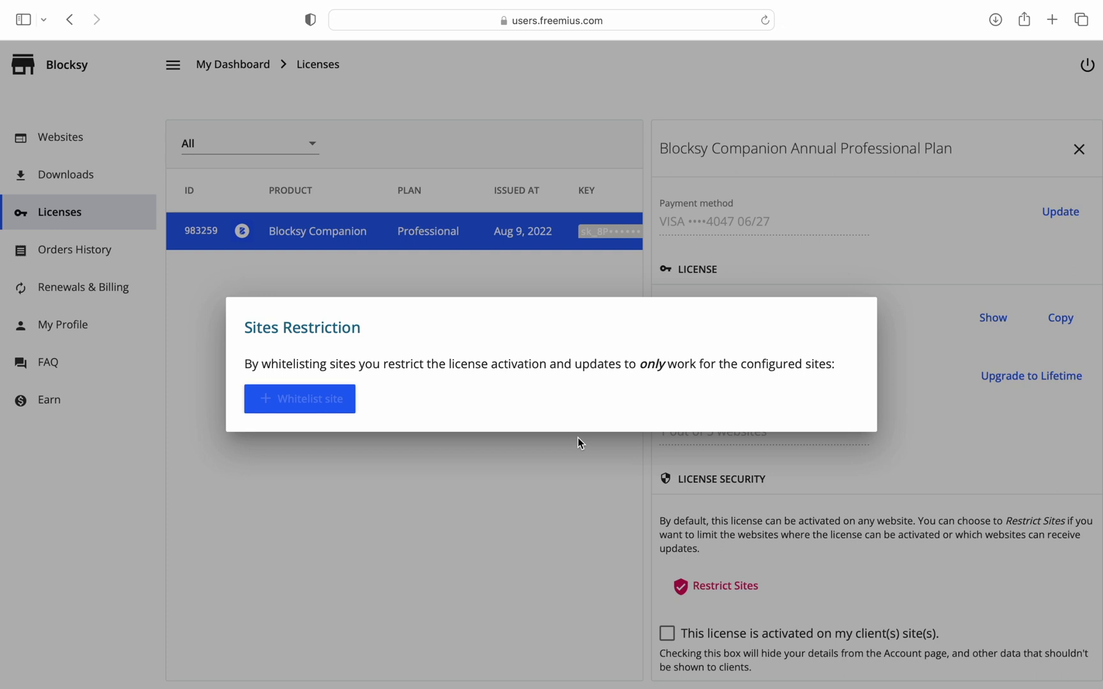
click(552, 466)
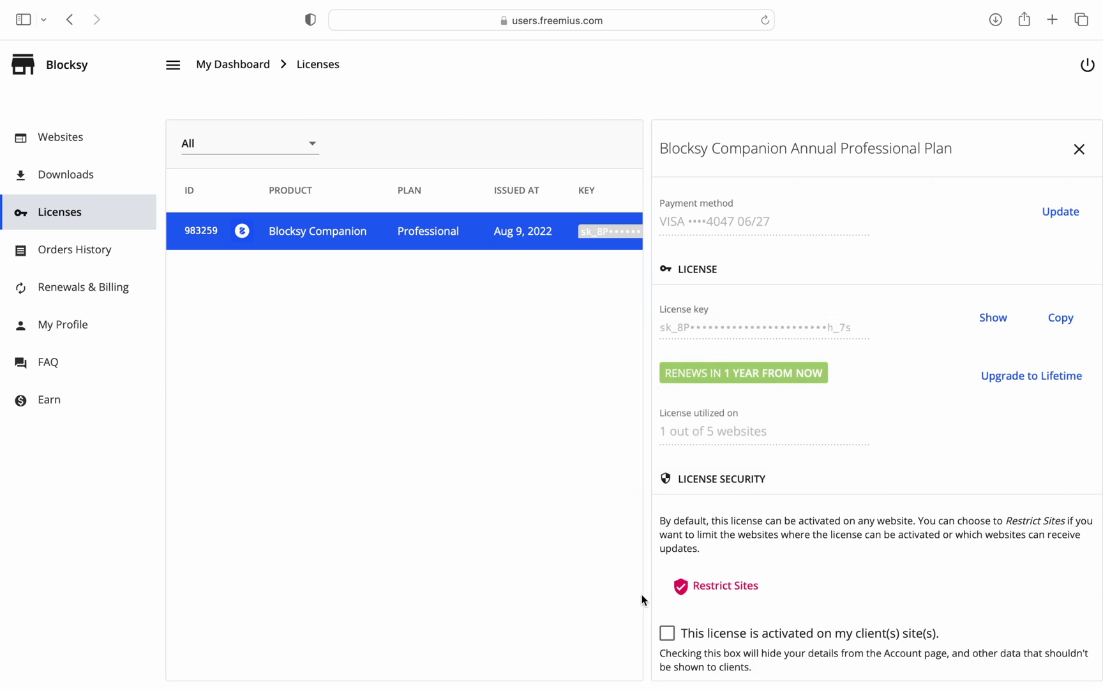
click(667, 634)
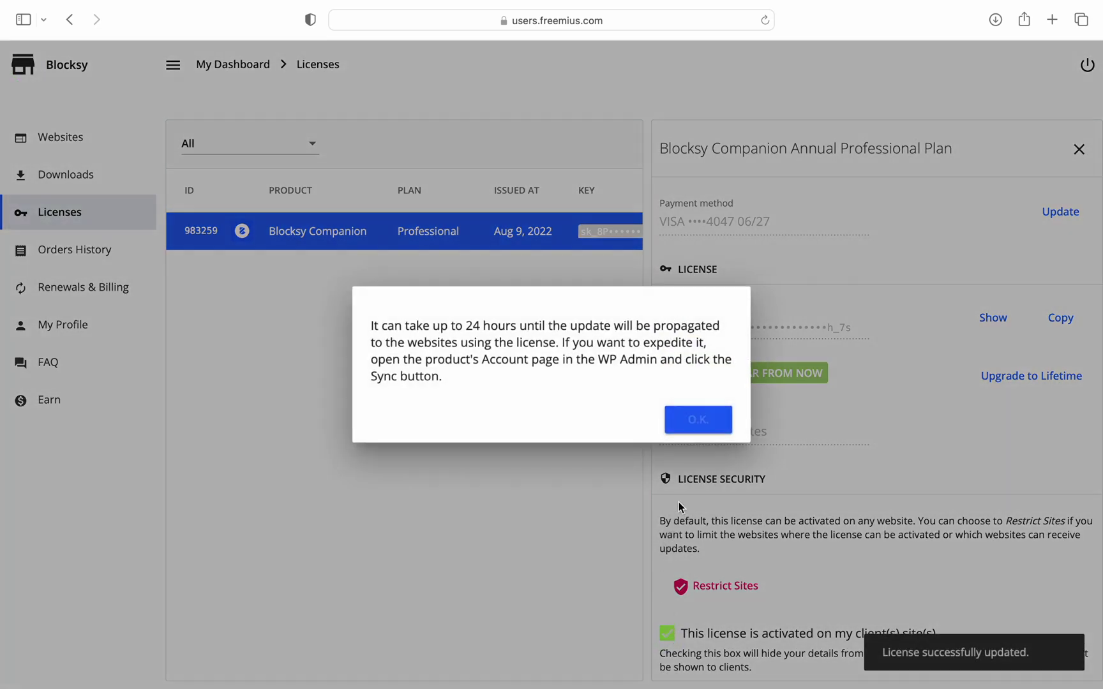
click(712, 434)
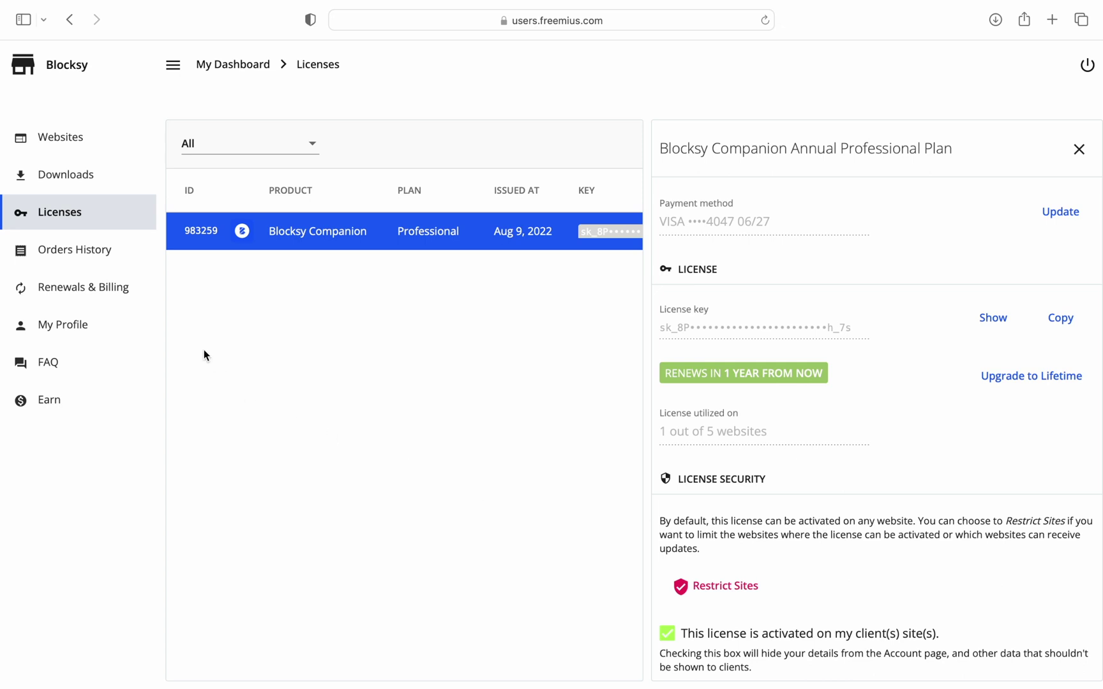
View the Orders History, then move on to Renewals & Billing
click(118, 261)
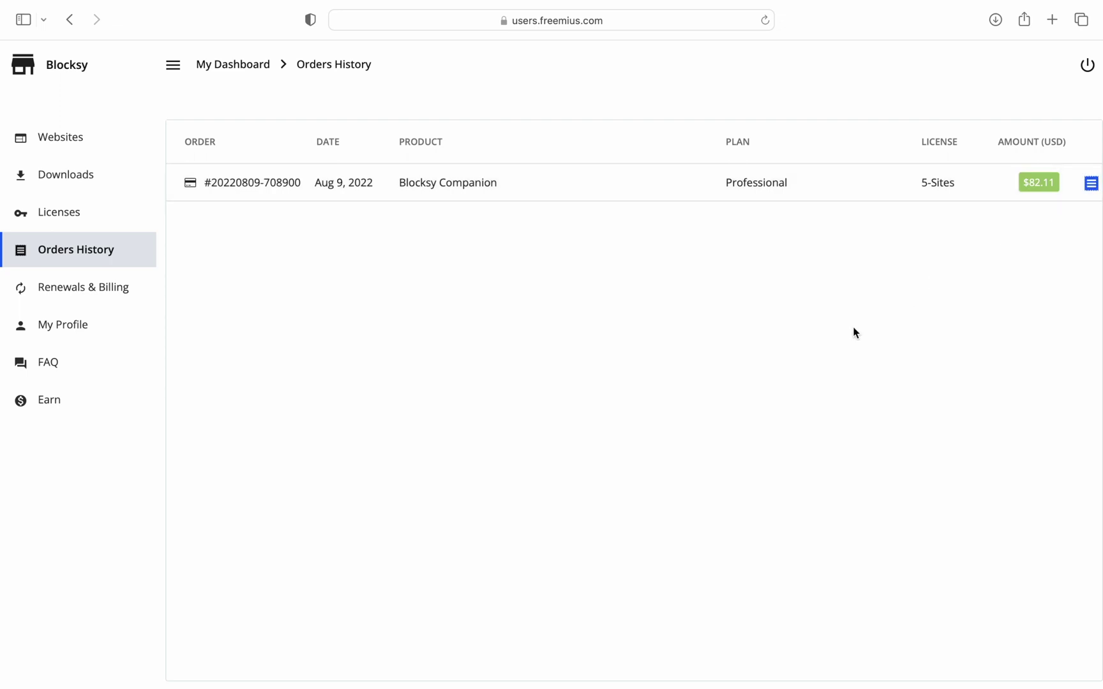
click(149, 289)
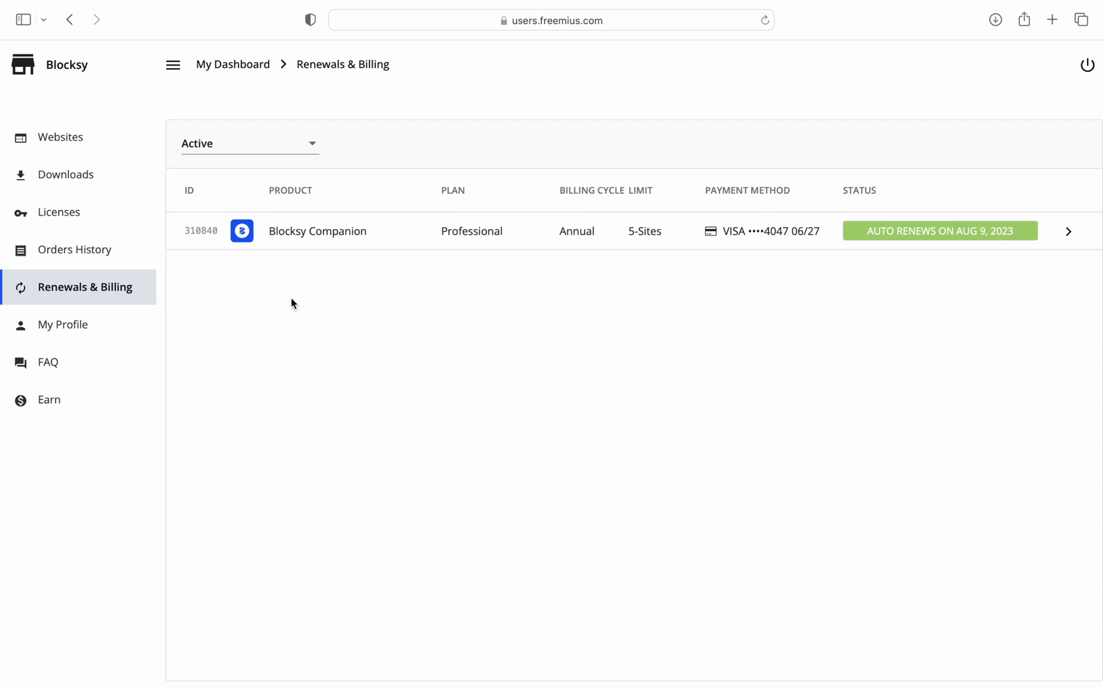
Cancel Blocksy Companion's auto-renewal, declining the 20% discount offer, so it ends Aug 10, 2023
click(325, 249)
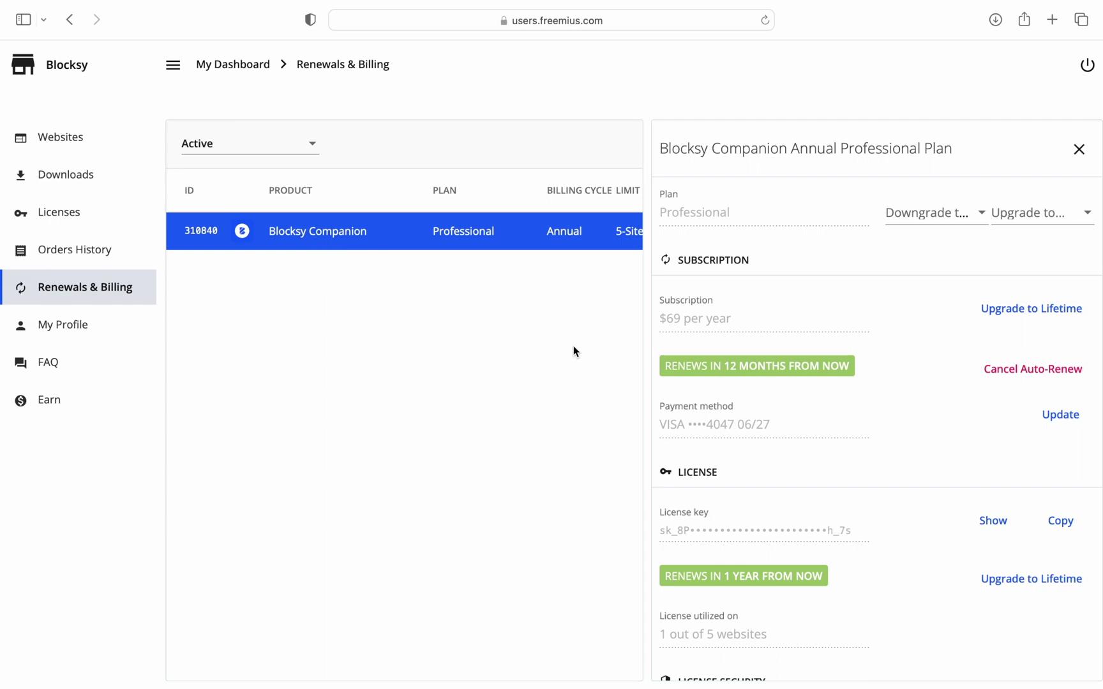
click(1002, 385)
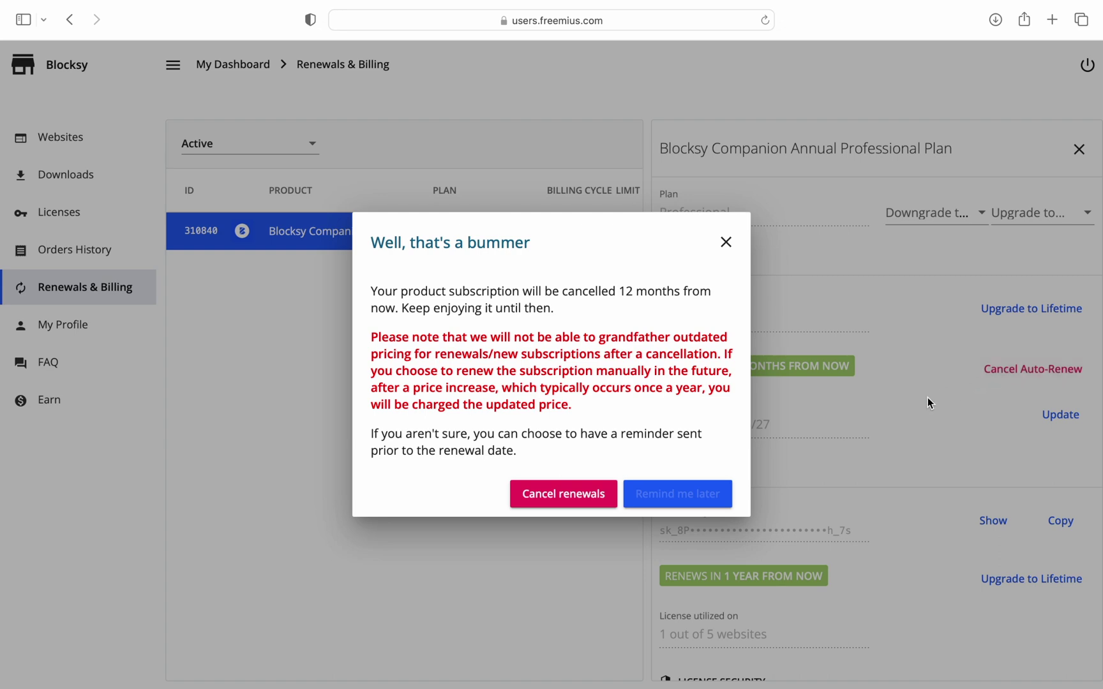
click(610, 502)
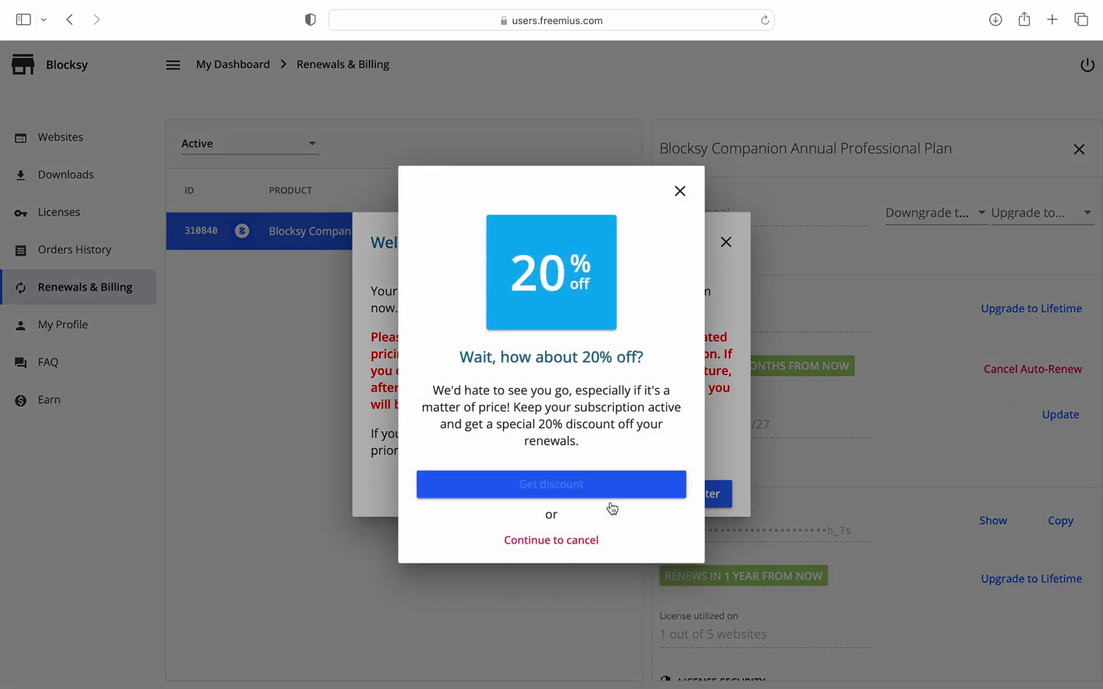
click(592, 540)
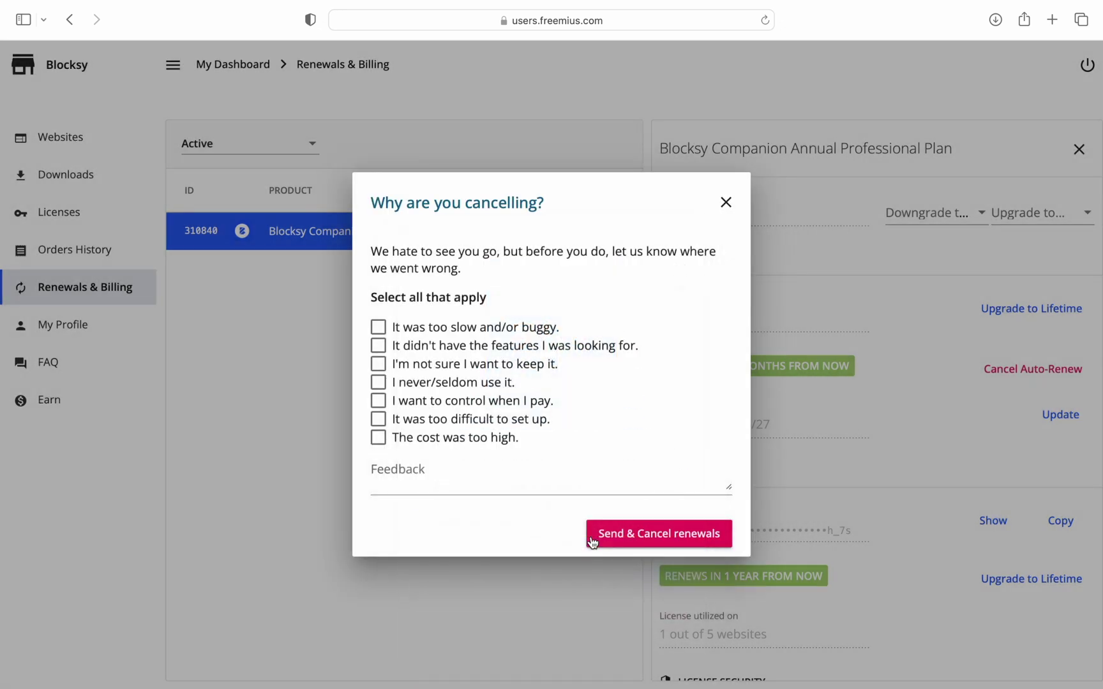
click(593, 541)
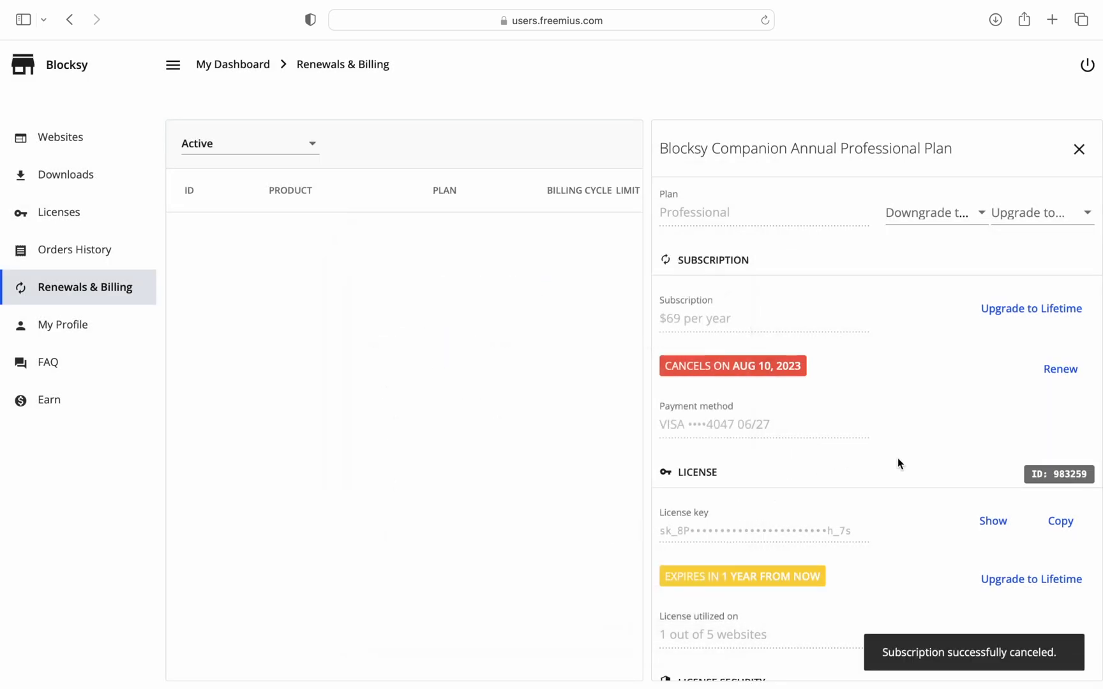
scroll(896, 458, down, 1)
scroll(897, 458, down, 5)
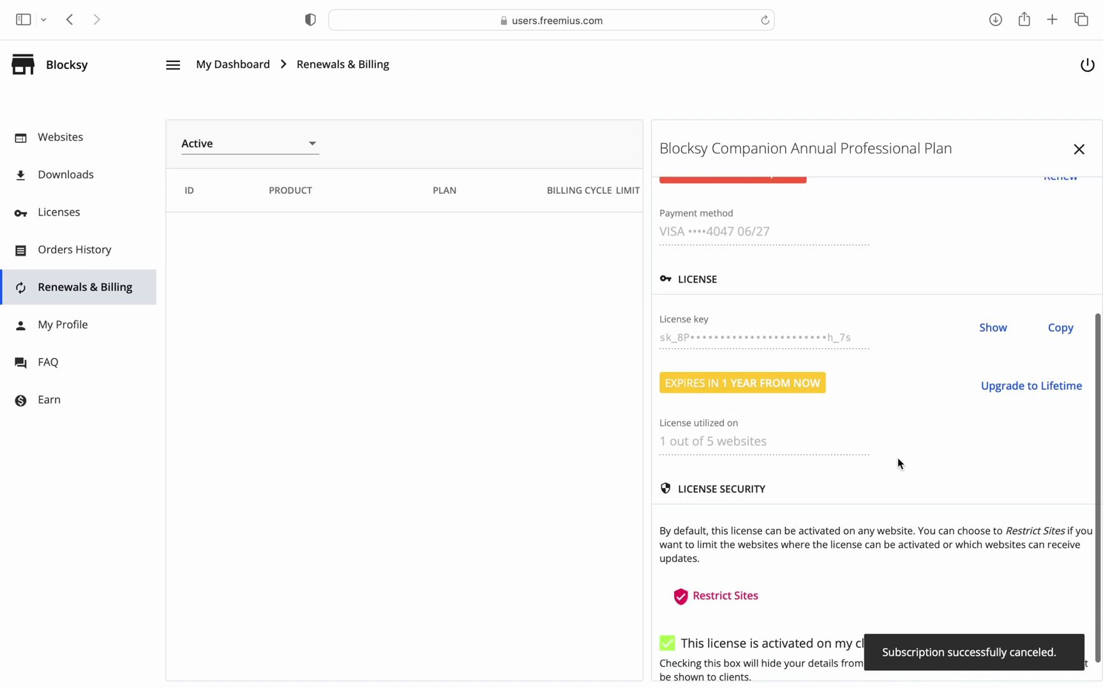
scroll(897, 459, up, 4)
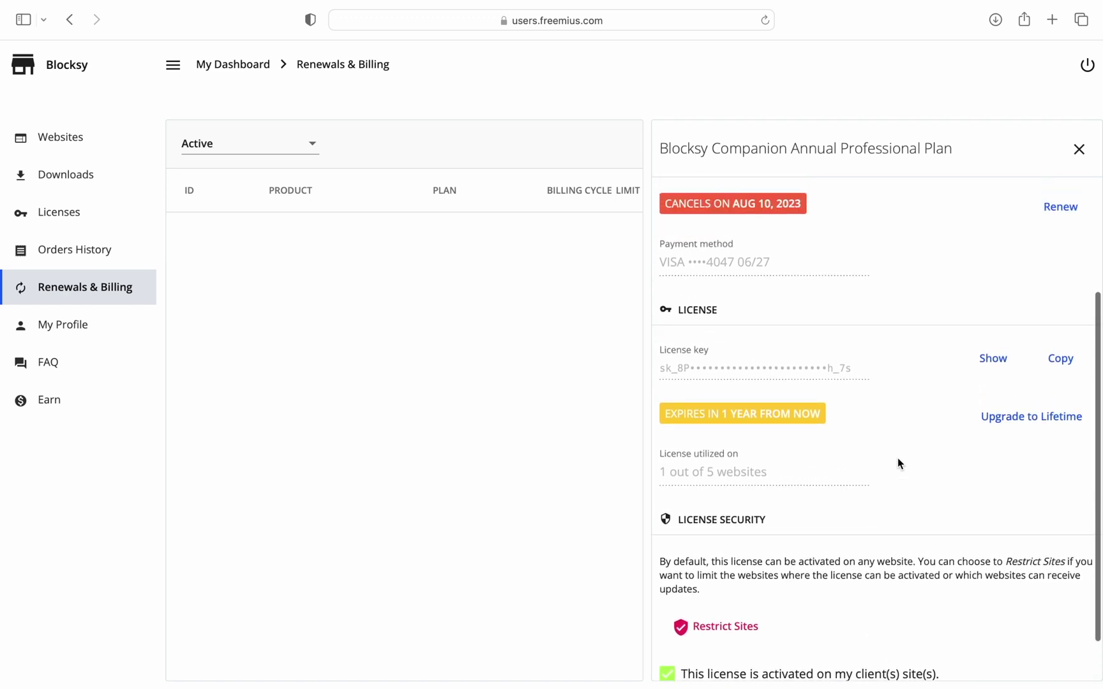
scroll(897, 460, up, 1)
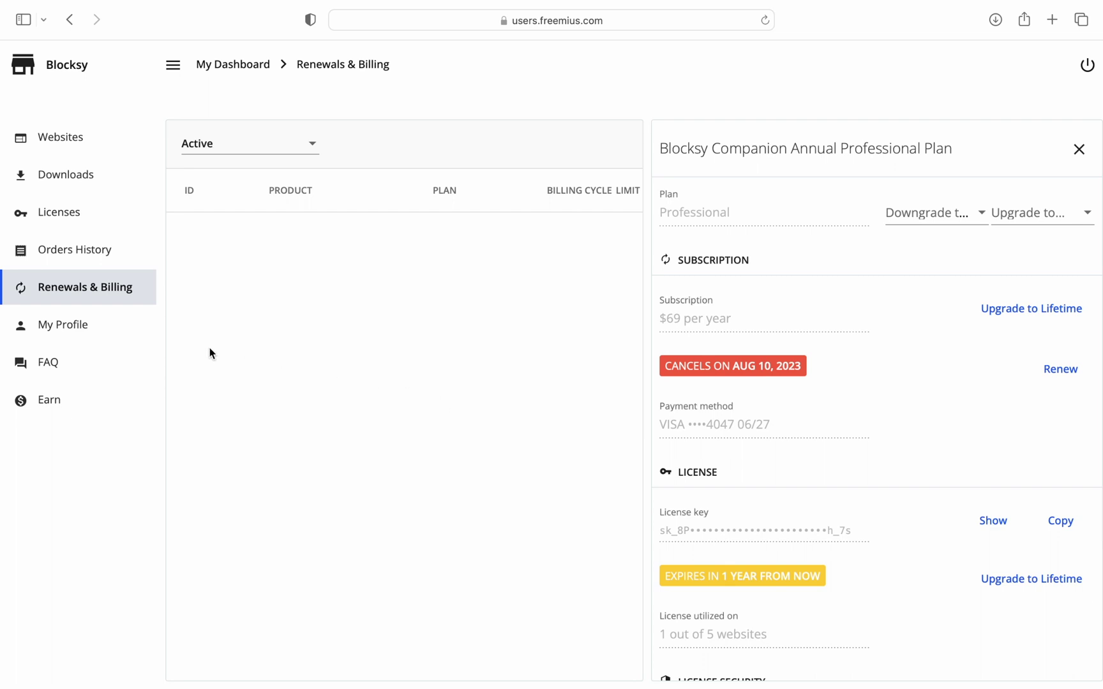
In My Profile, enter company 'Awesome Company Ltd.', a tax ID and billing e-mail, then view Orders History
click(138, 327)
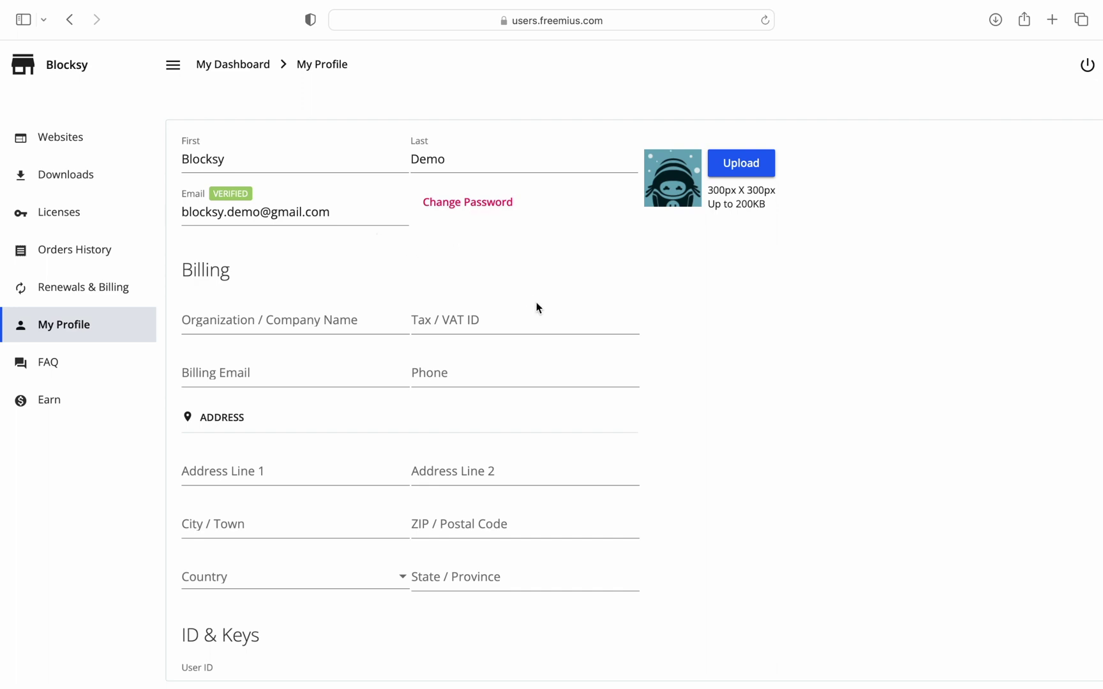
click(367, 322)
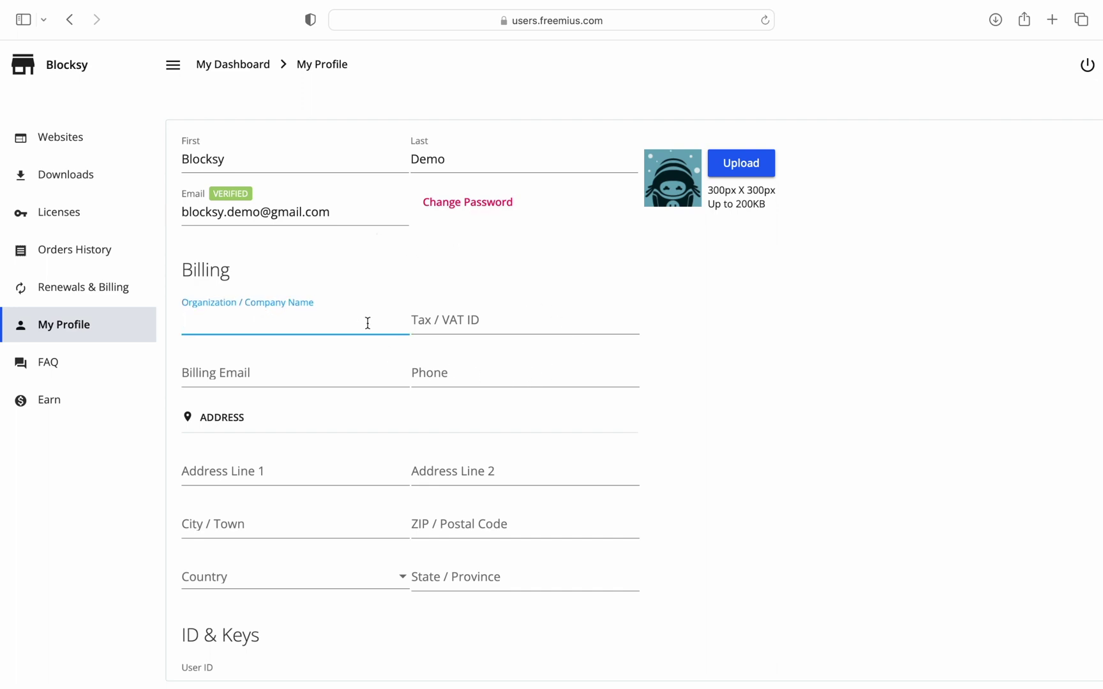
text(Awesome Compan)
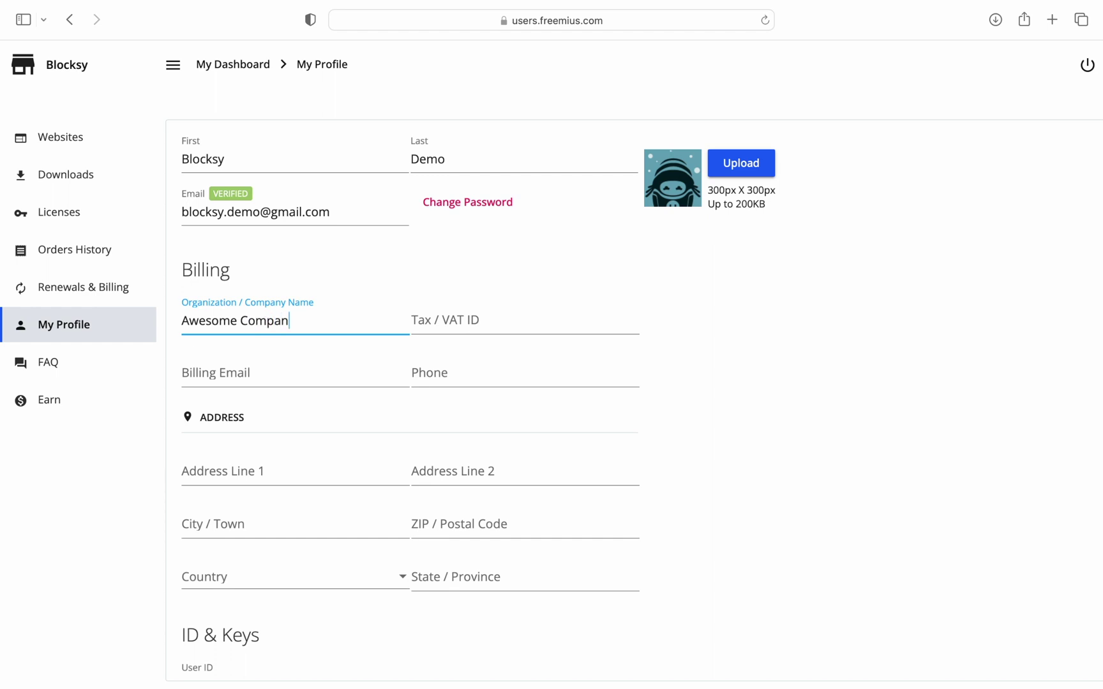
text(y Ltd.)
click(446, 321)
text(12)
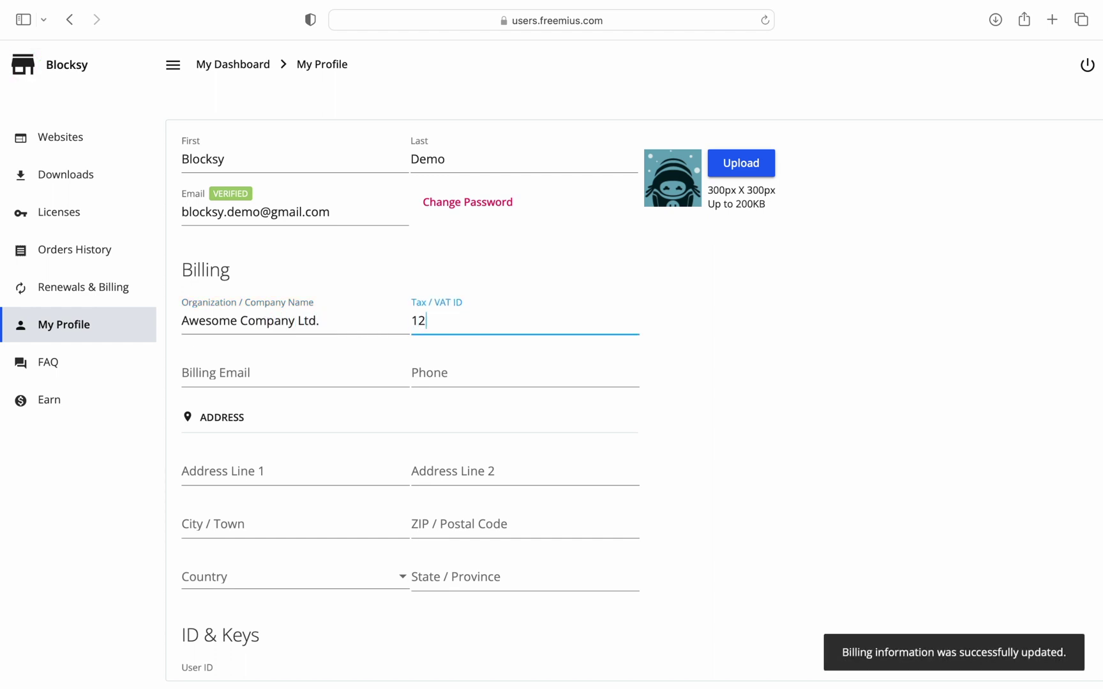
text(3456)
click(294, 373)
text(a)
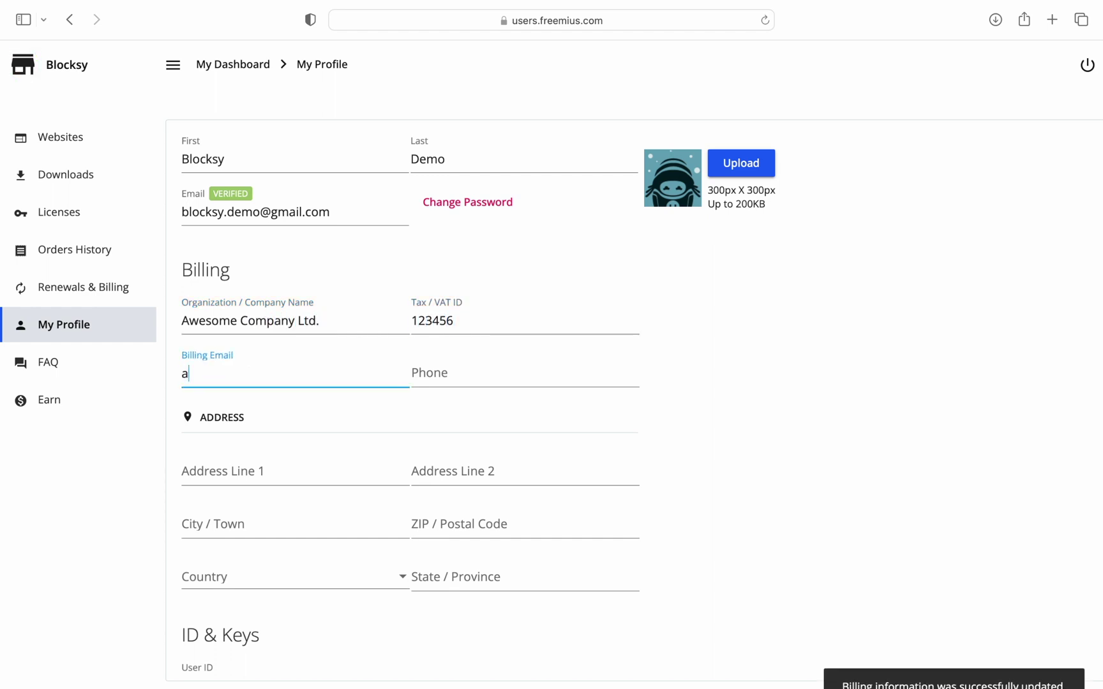
text(wesome@company.com)
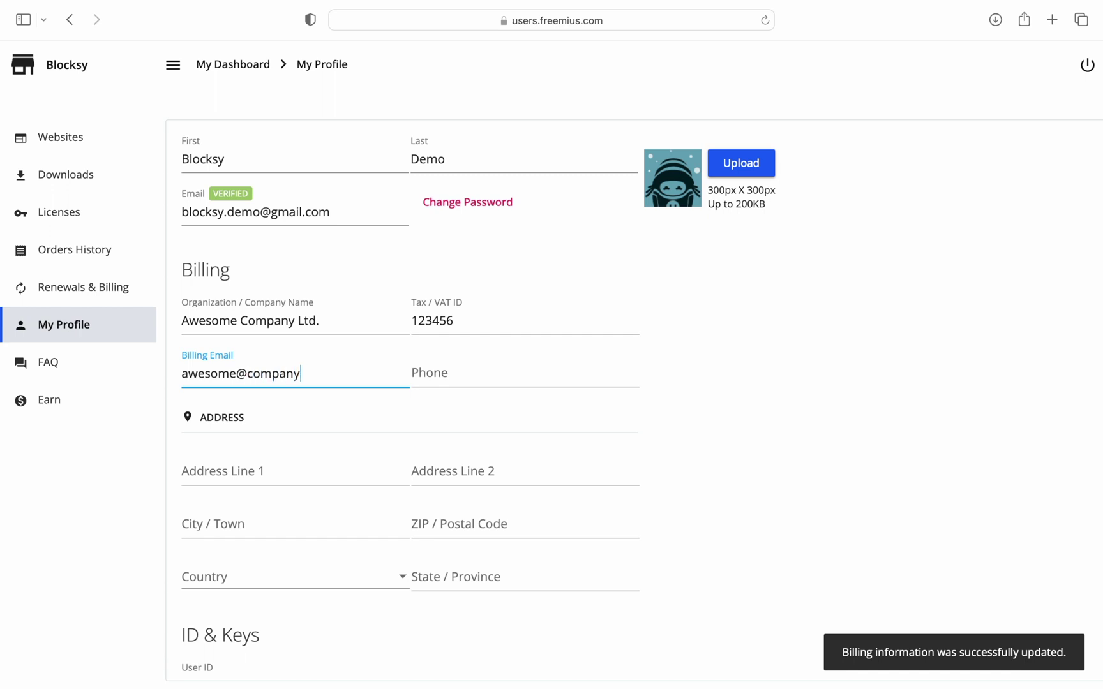
click(531, 399)
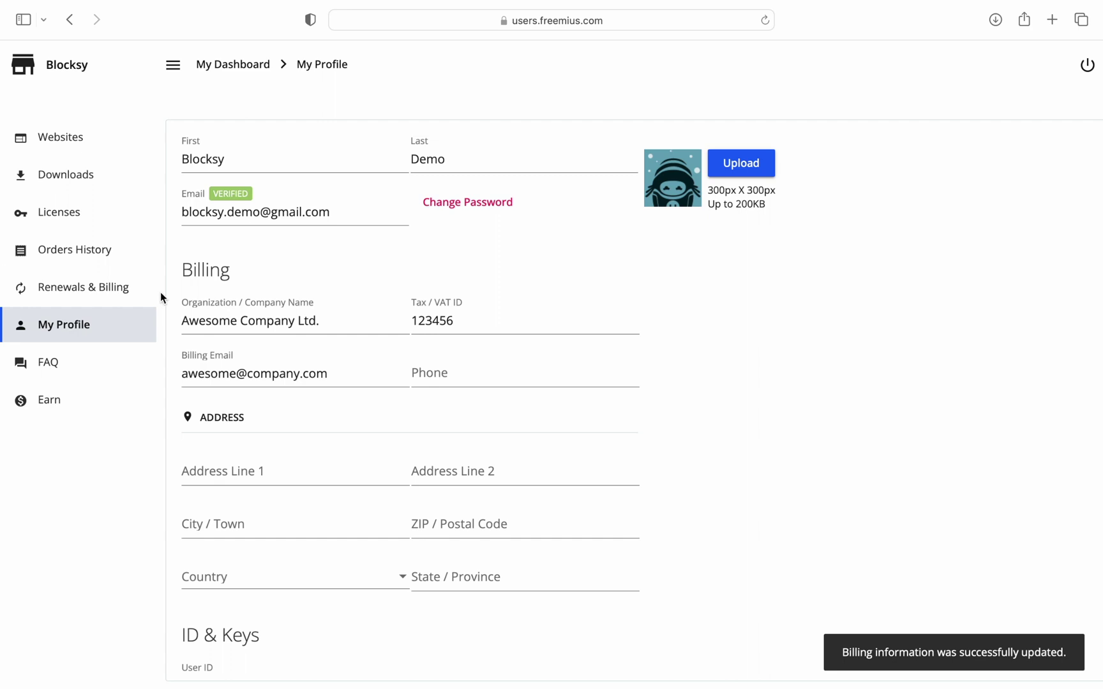
click(140, 258)
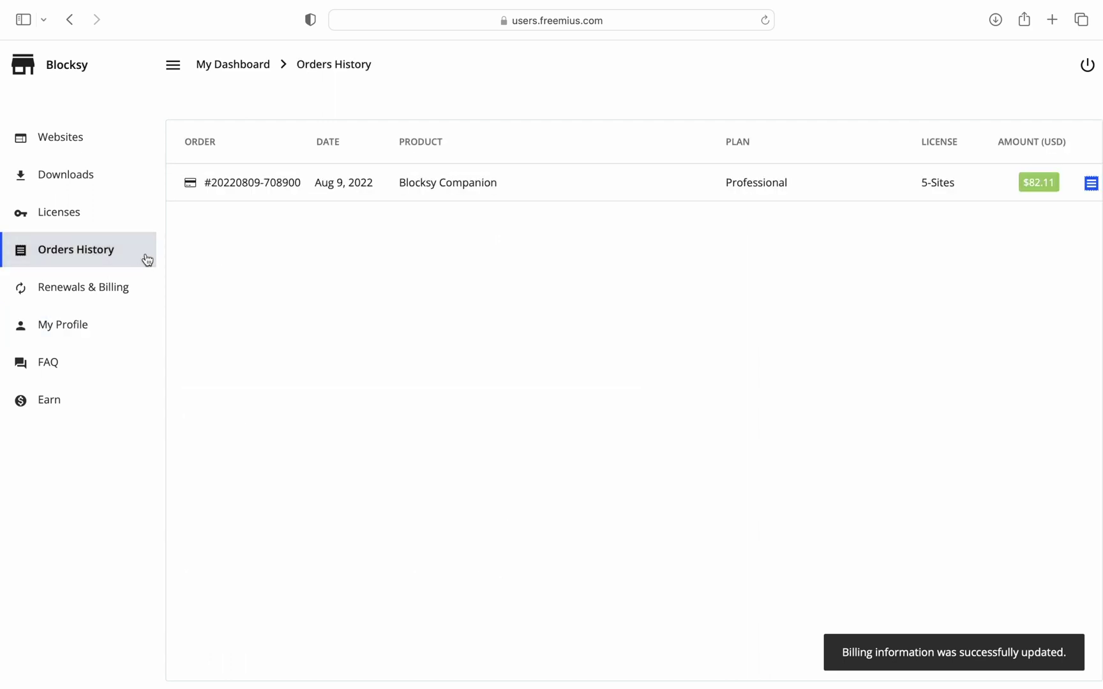
click(1091, 183)
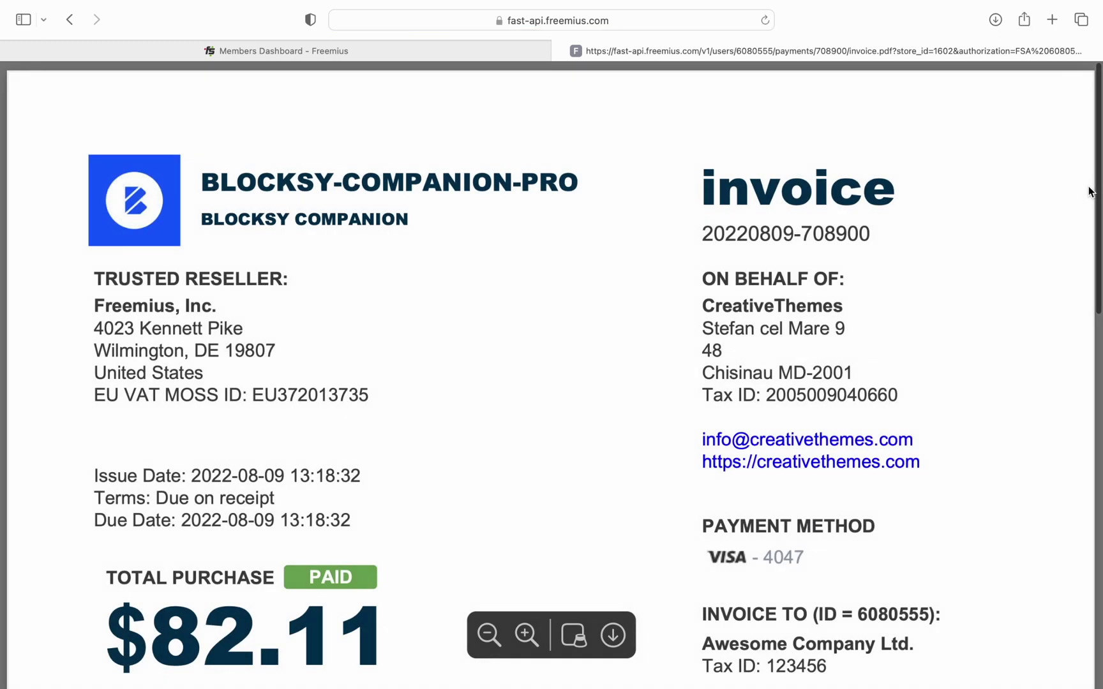
scroll(1025, 310, down, 5)
scroll(1027, 318, down, 4)
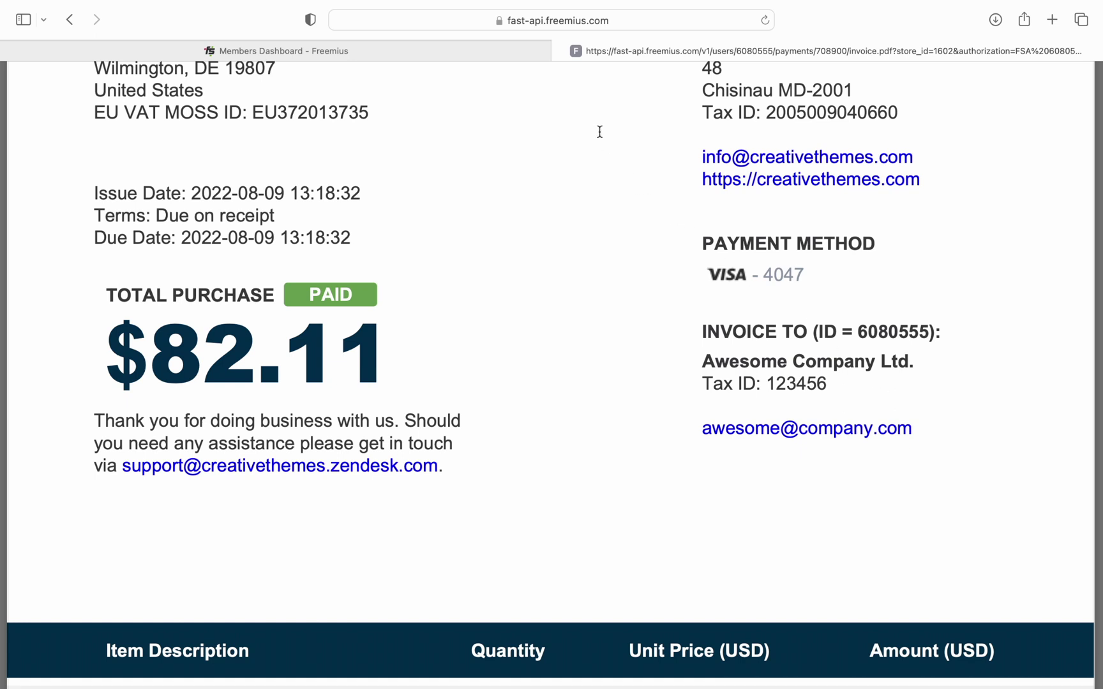
click(563, 51)
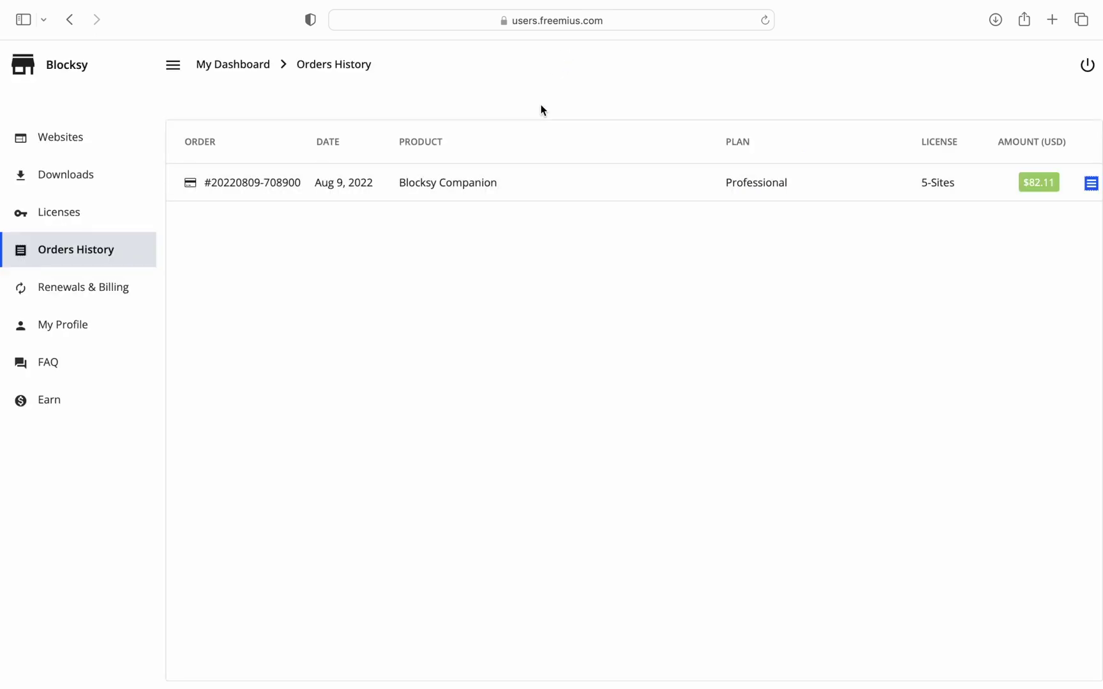
click(125, 411)
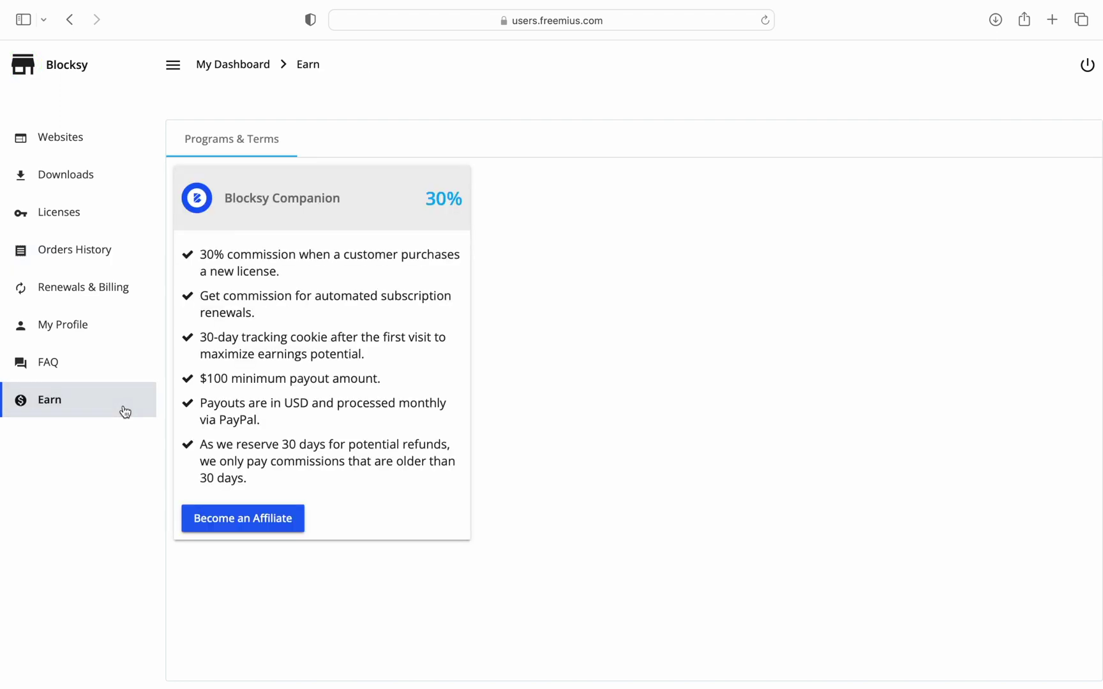